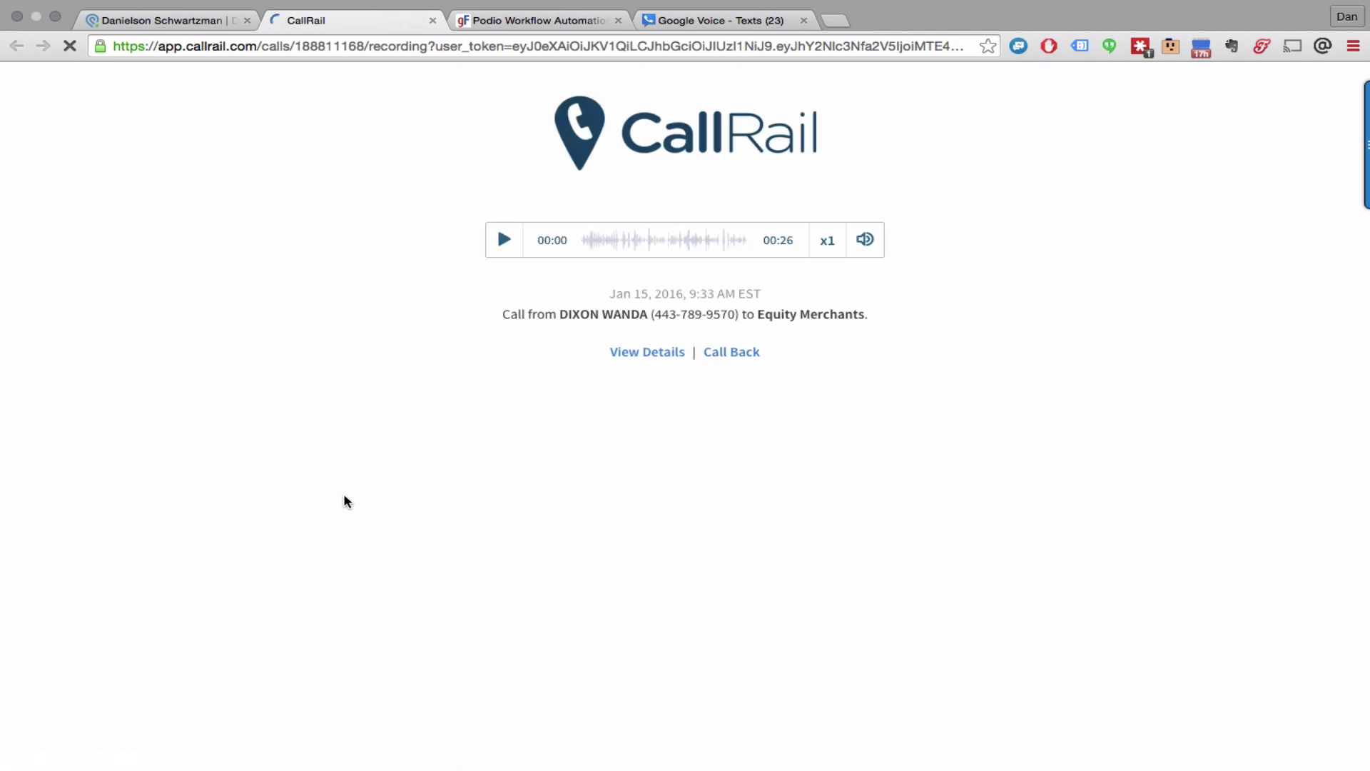
Step: Go back to the seller lead record in Podio after reviewing the CallRail call recording
left_click(115, 22)
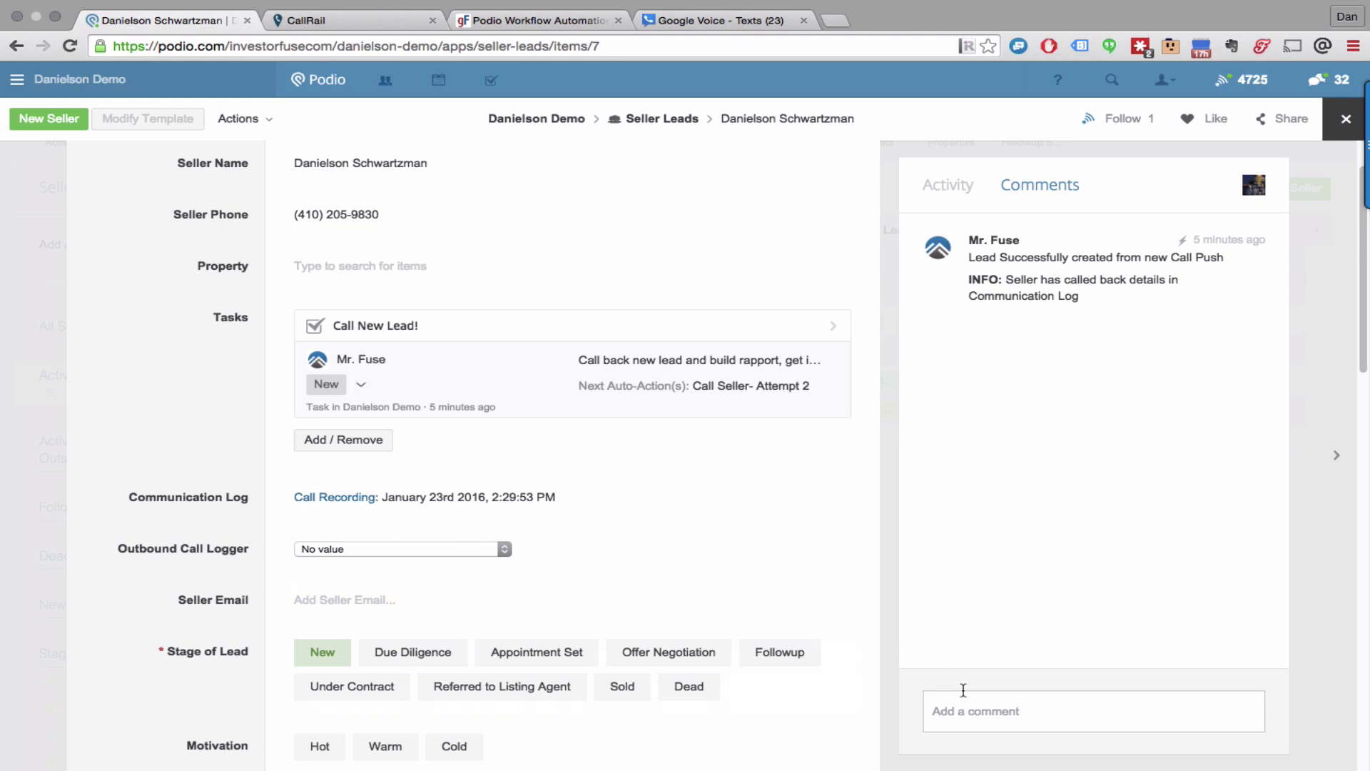
Step: Post 'sms: text message' as a comment on the lead, then bring up Google Voice
left_click(1047, 710)
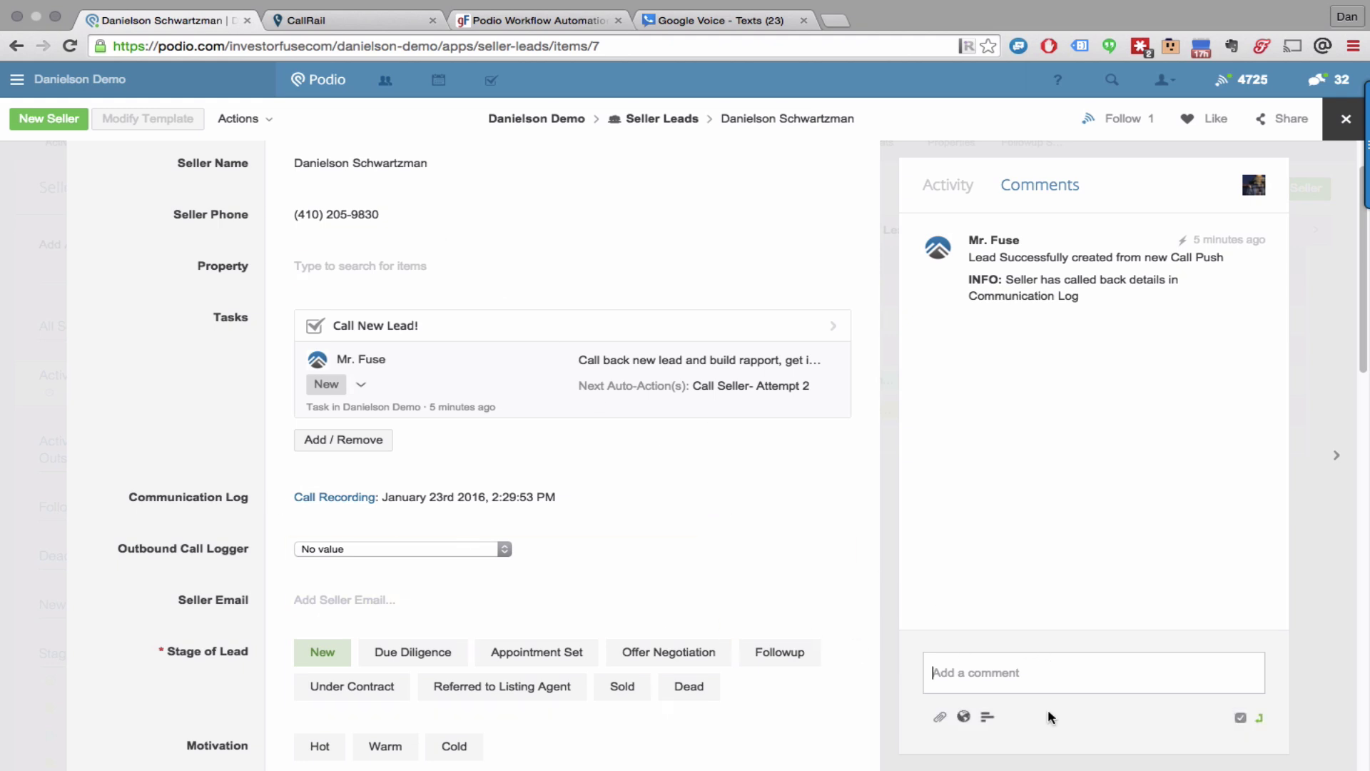
type("sms: text message")
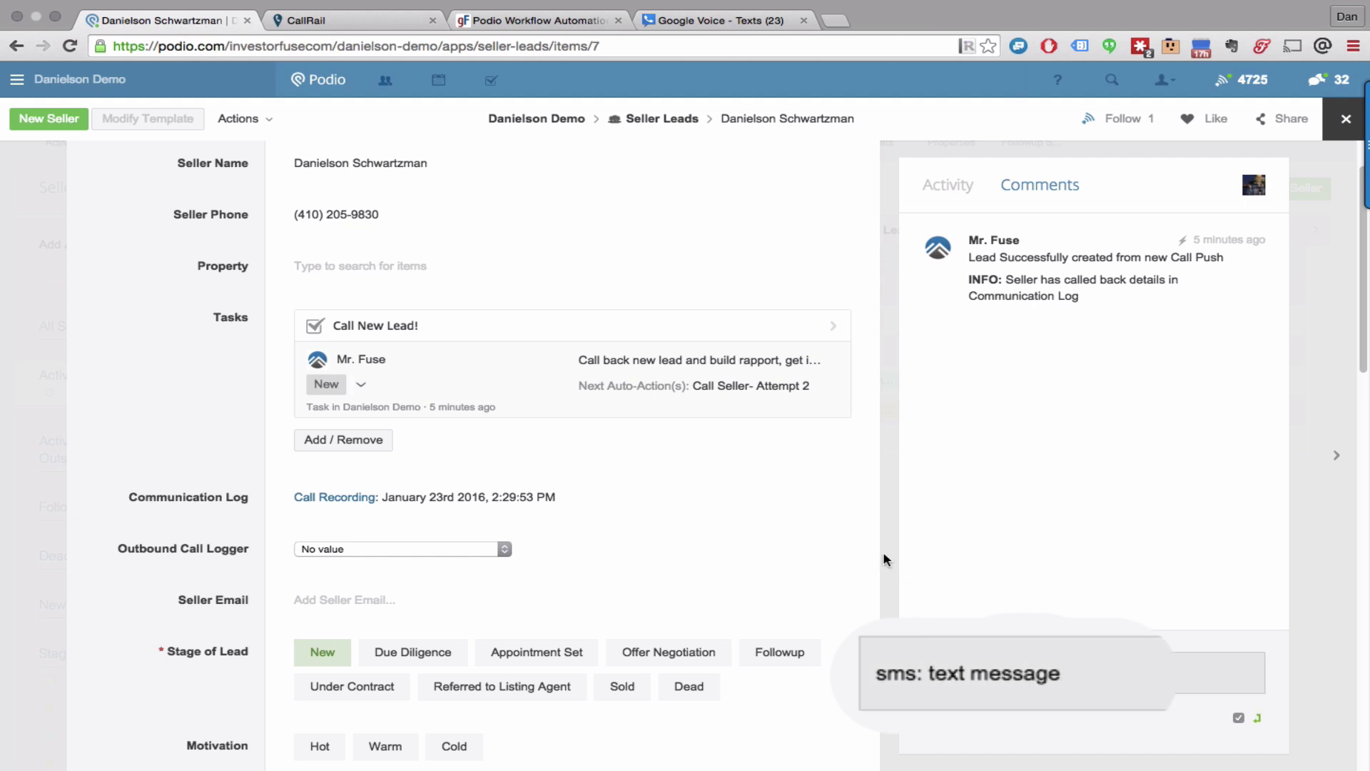
key("Return")
left_click(725, 19)
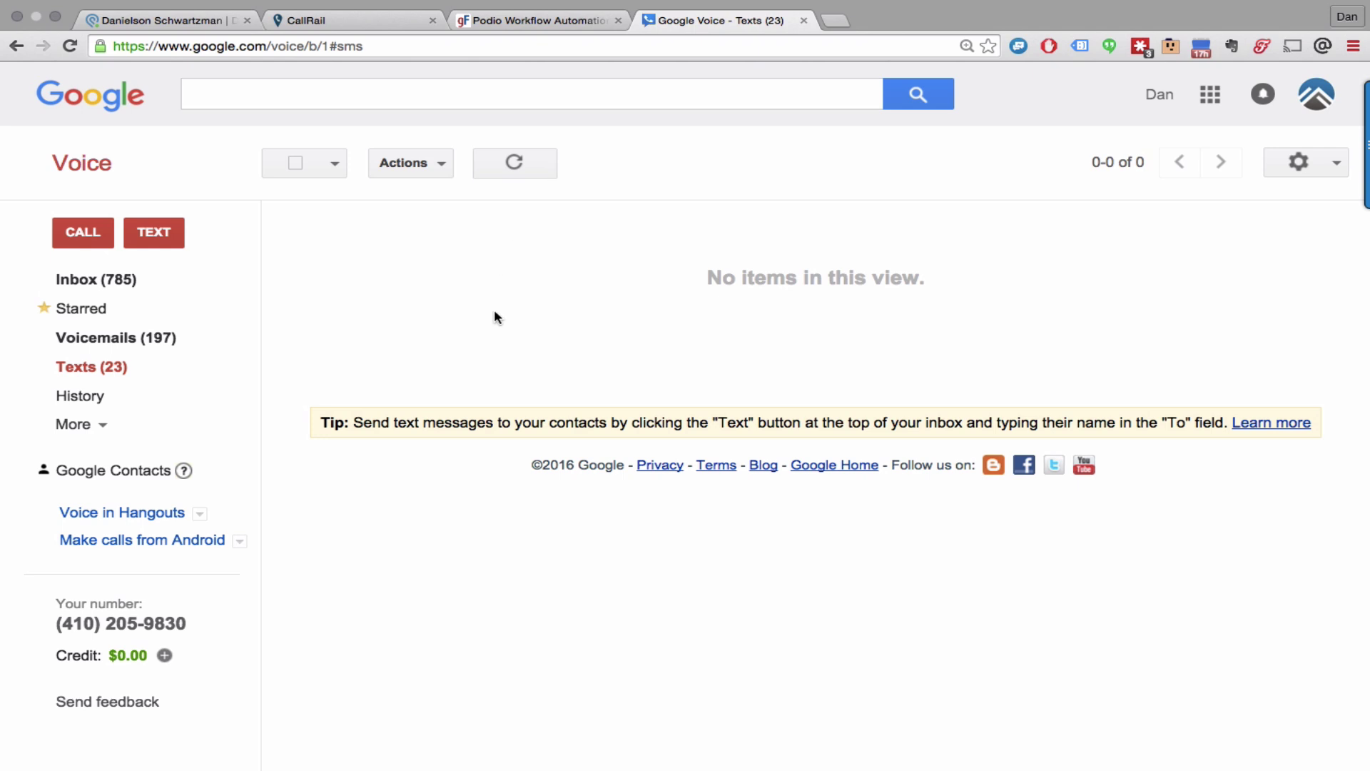
Step: Open the Google Voice text conversation and highlight the seller's messages
left_click(122, 376)
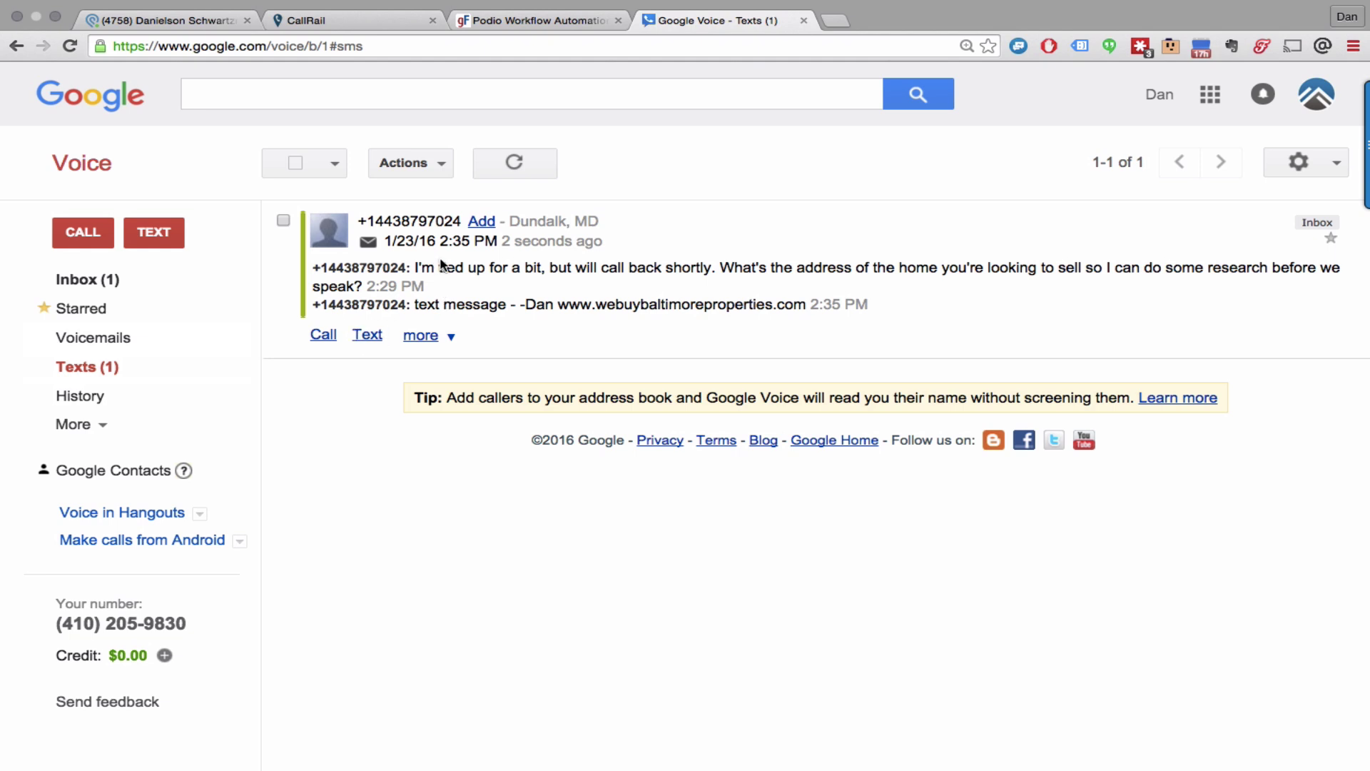
left_click_drag(415, 266, 527, 268)
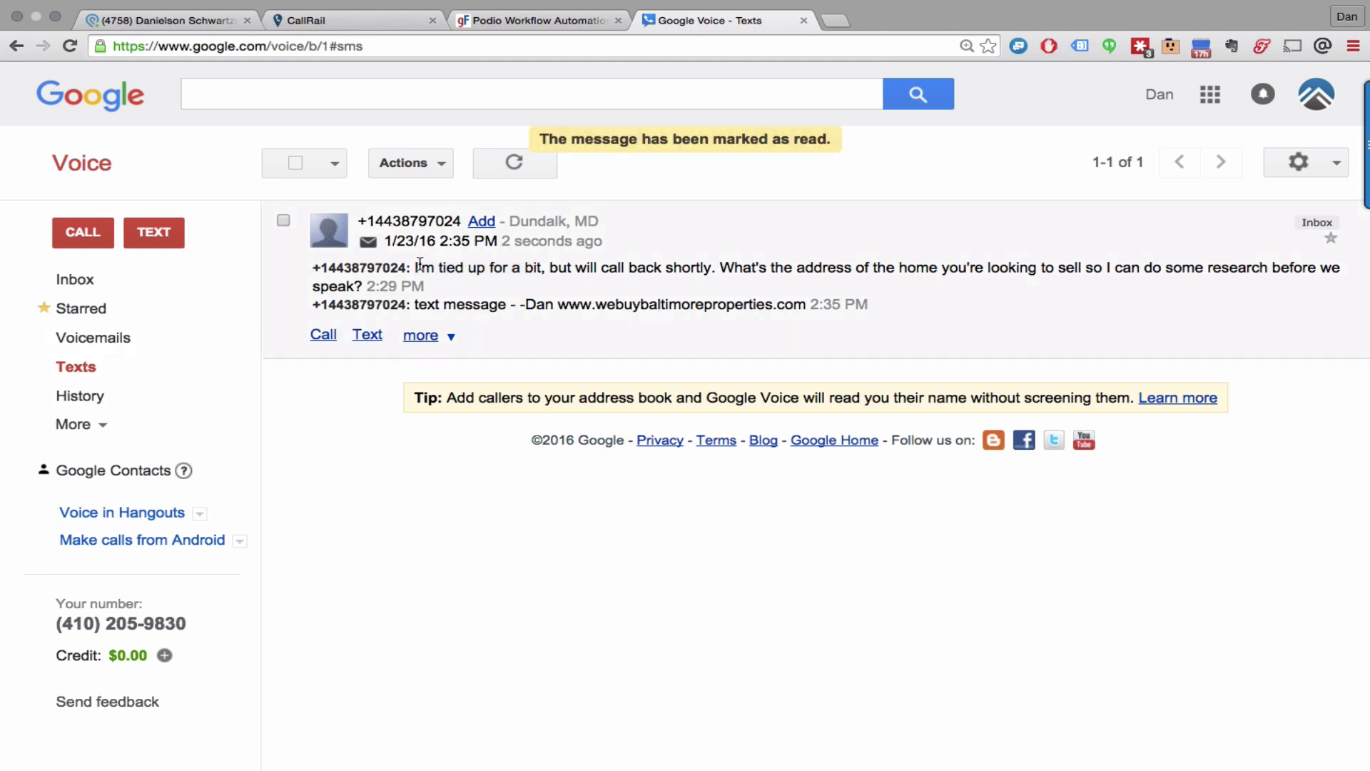
left_click_drag(415, 267, 999, 275)
left_click(999, 275)
Step: Send the seller the reply 'Hey there awesome person!' followed by a property address
left_click(380, 336)
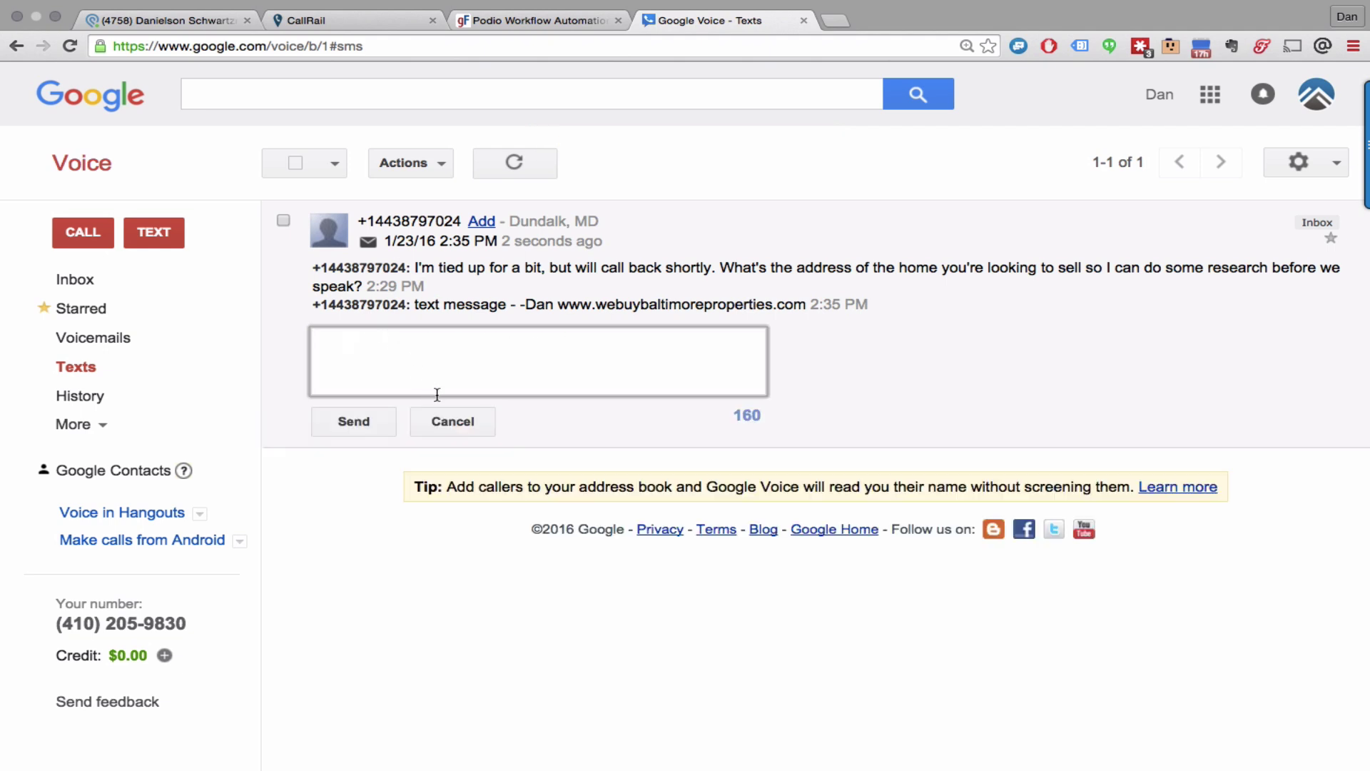
type("Hey there awesome person!")
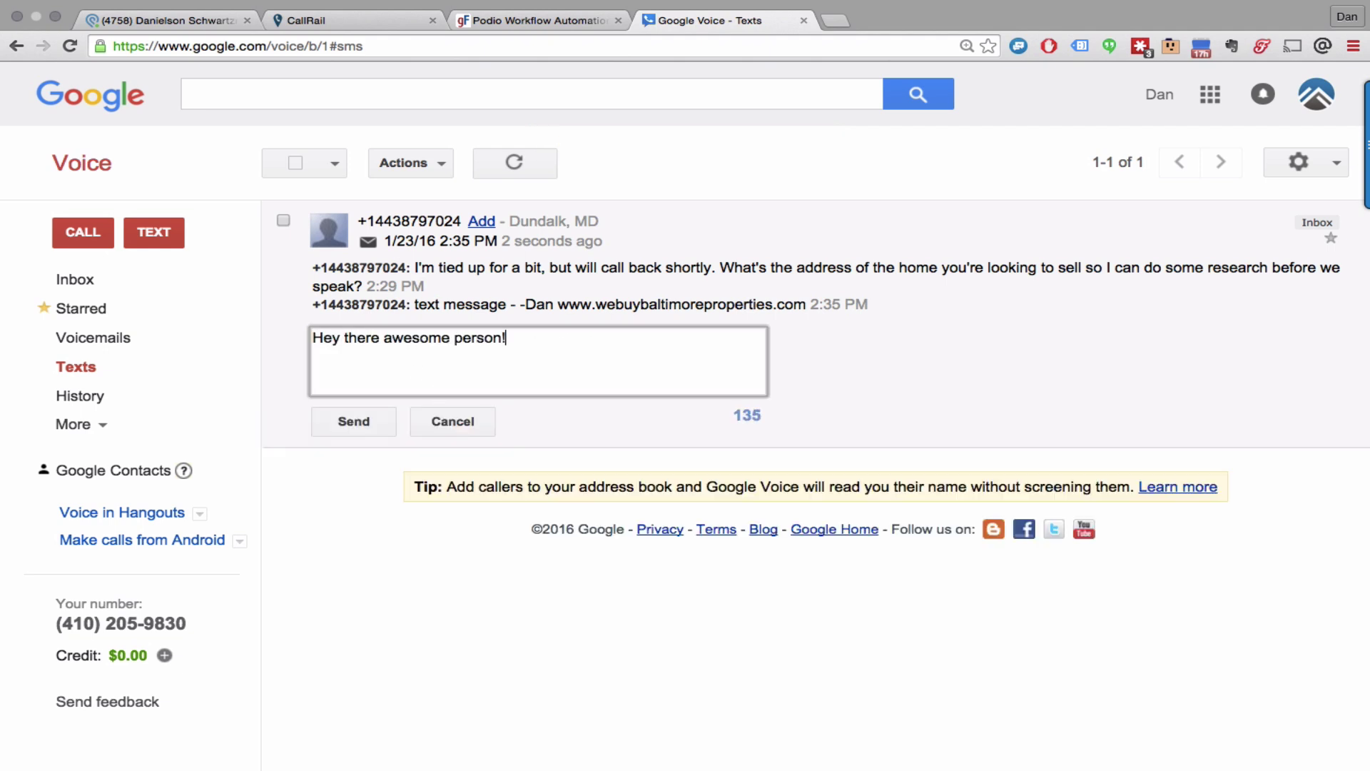
type(" 123 main st baltimore, md")
left_click(361, 425)
Step: Back in Podio, highlight the new text log entry and the seller's SMS reply comment
left_click(198, 21)
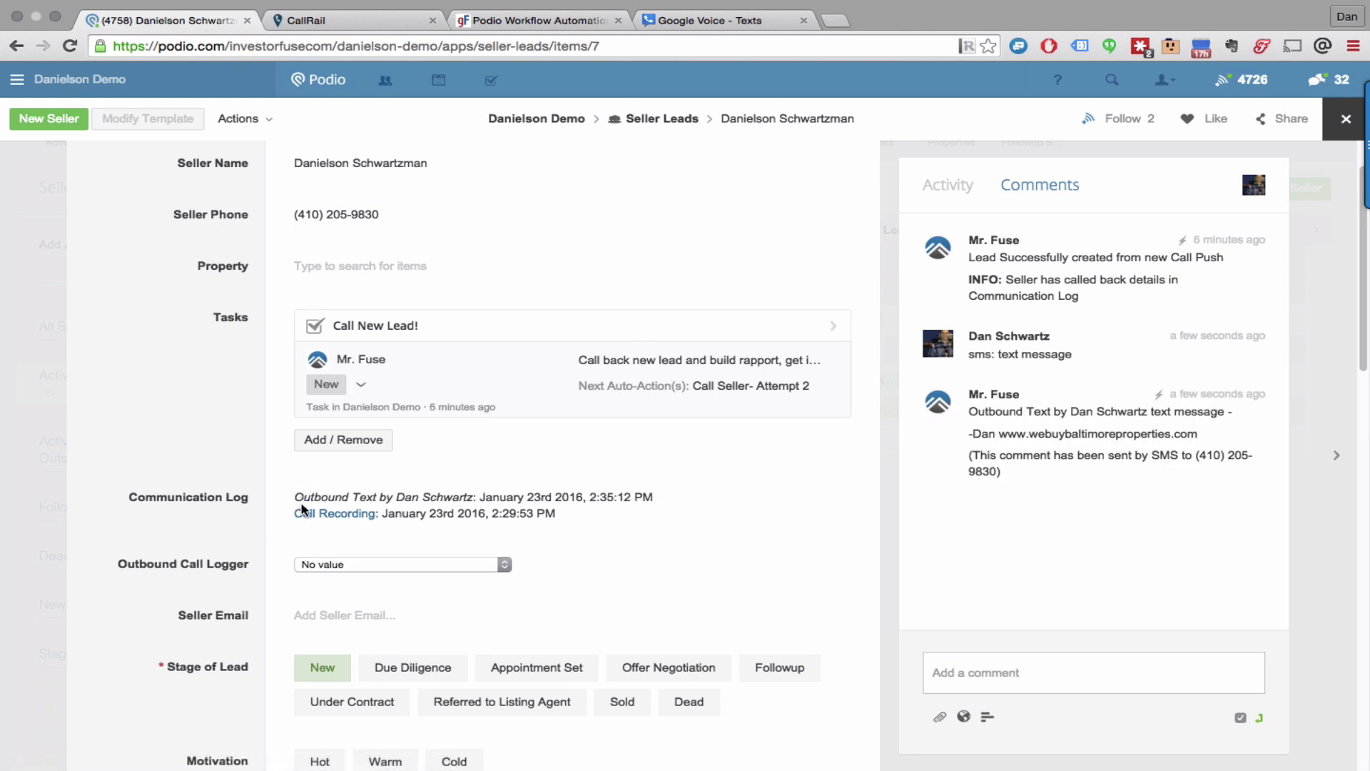
left_click_drag(294, 495, 474, 494)
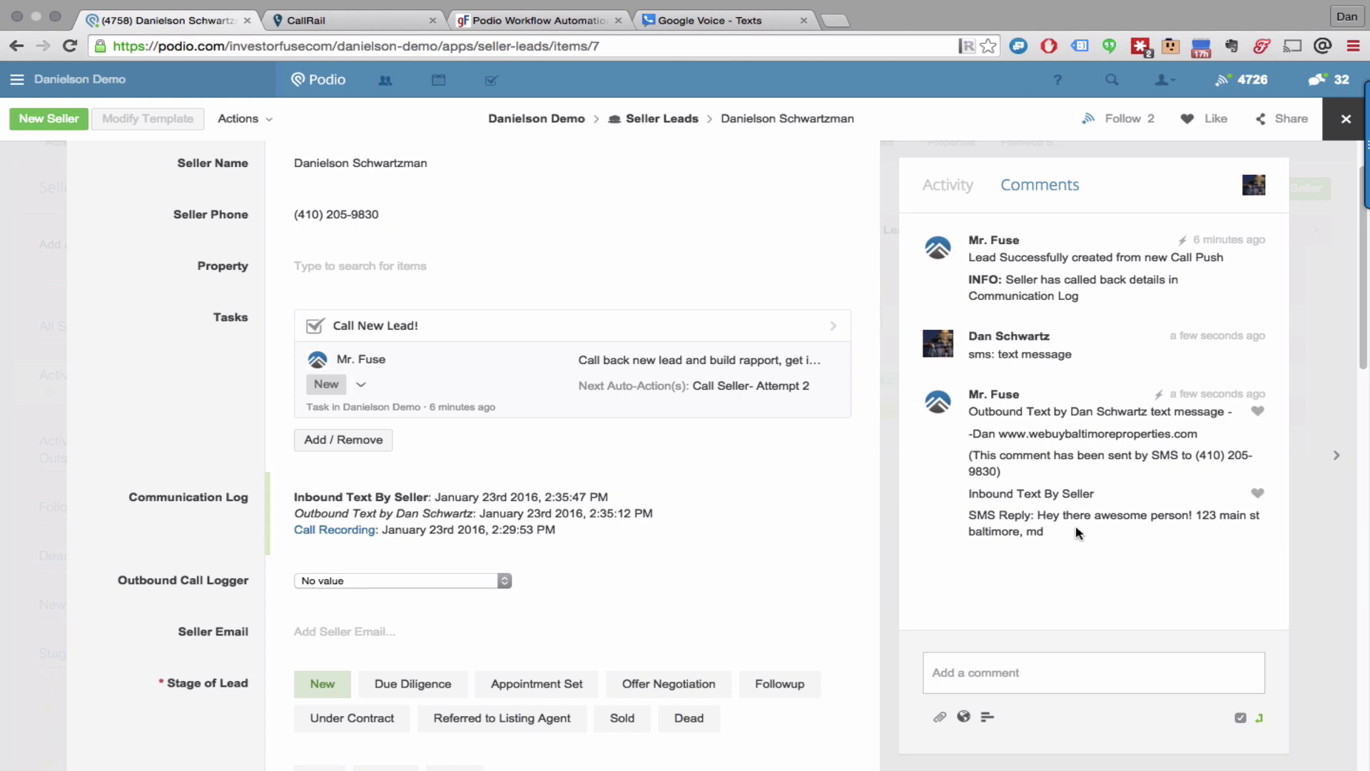
left_click_drag(1044, 531, 1038, 516)
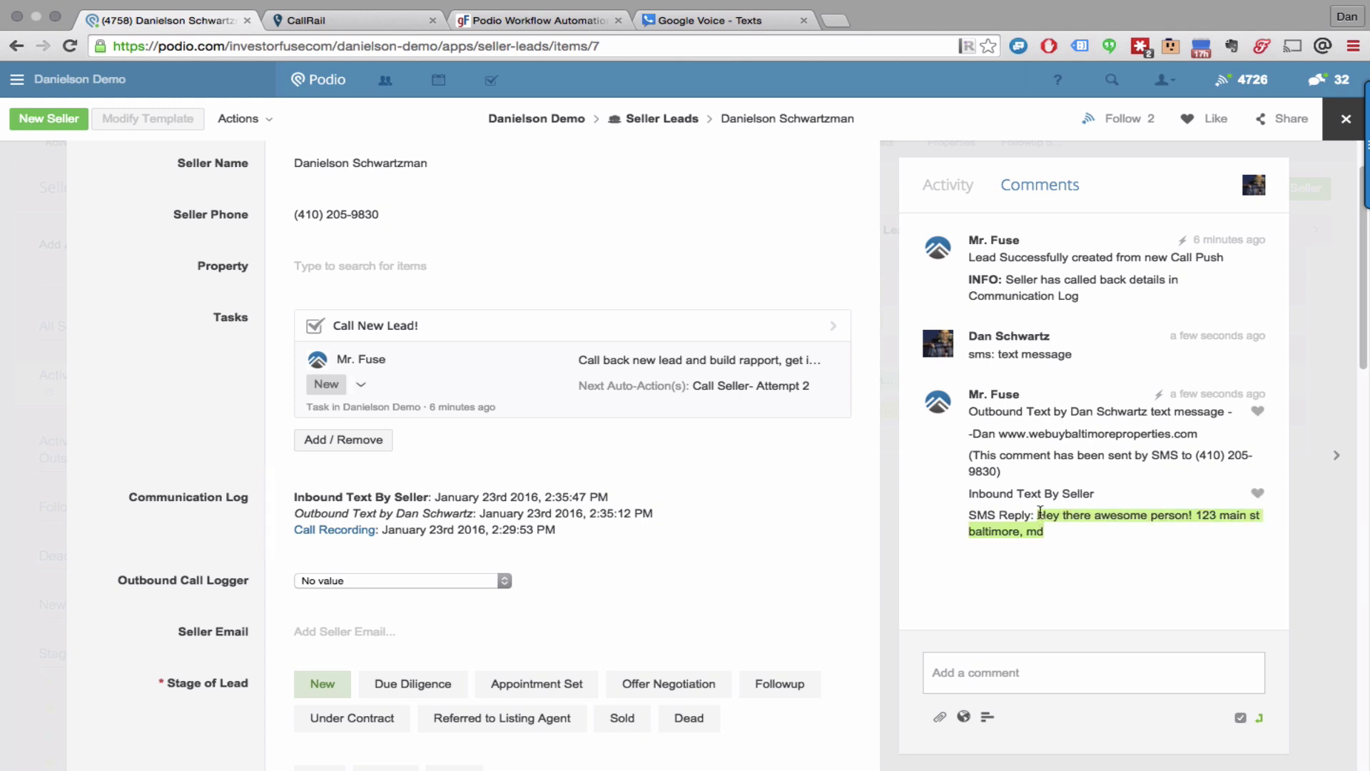
left_click(596, 514)
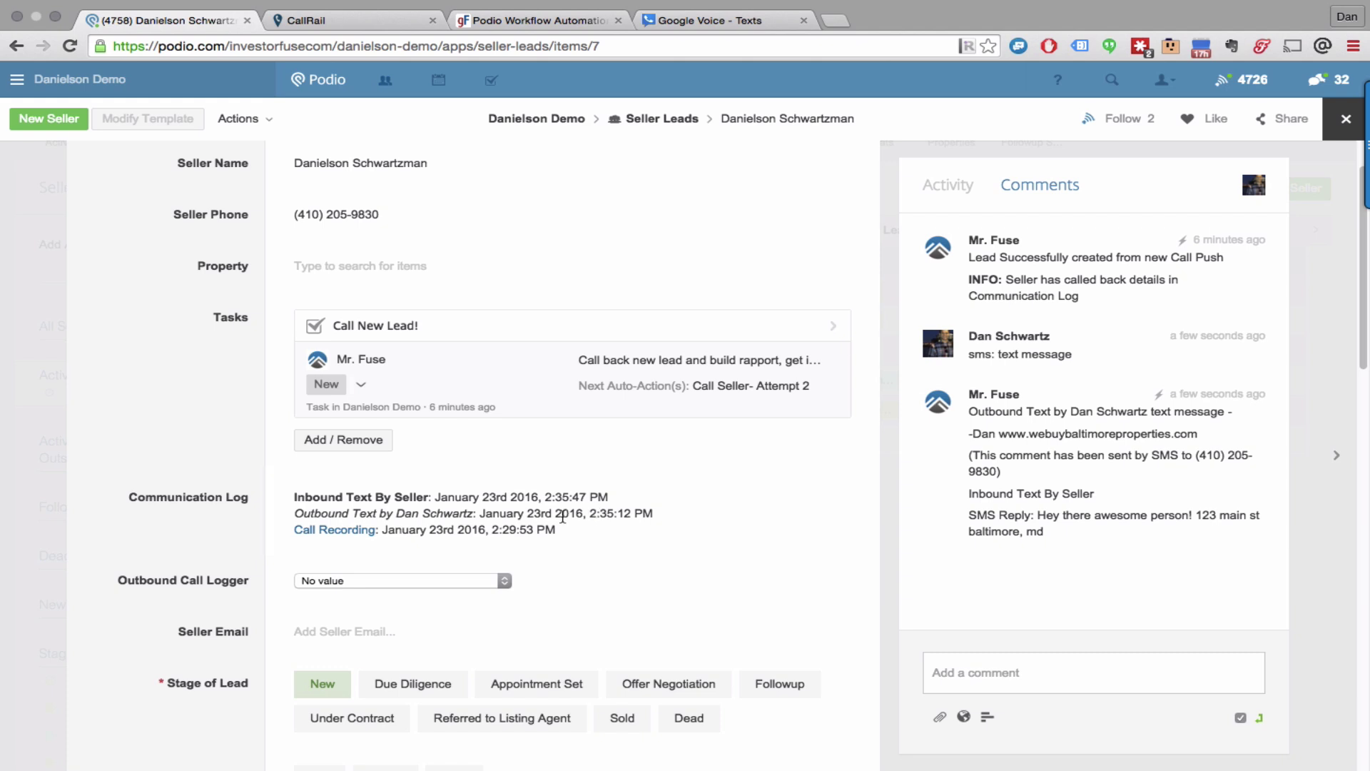
Step: Enter and save the seller's email address in the Seller Email field
left_click(342, 633)
left_click(202, 615)
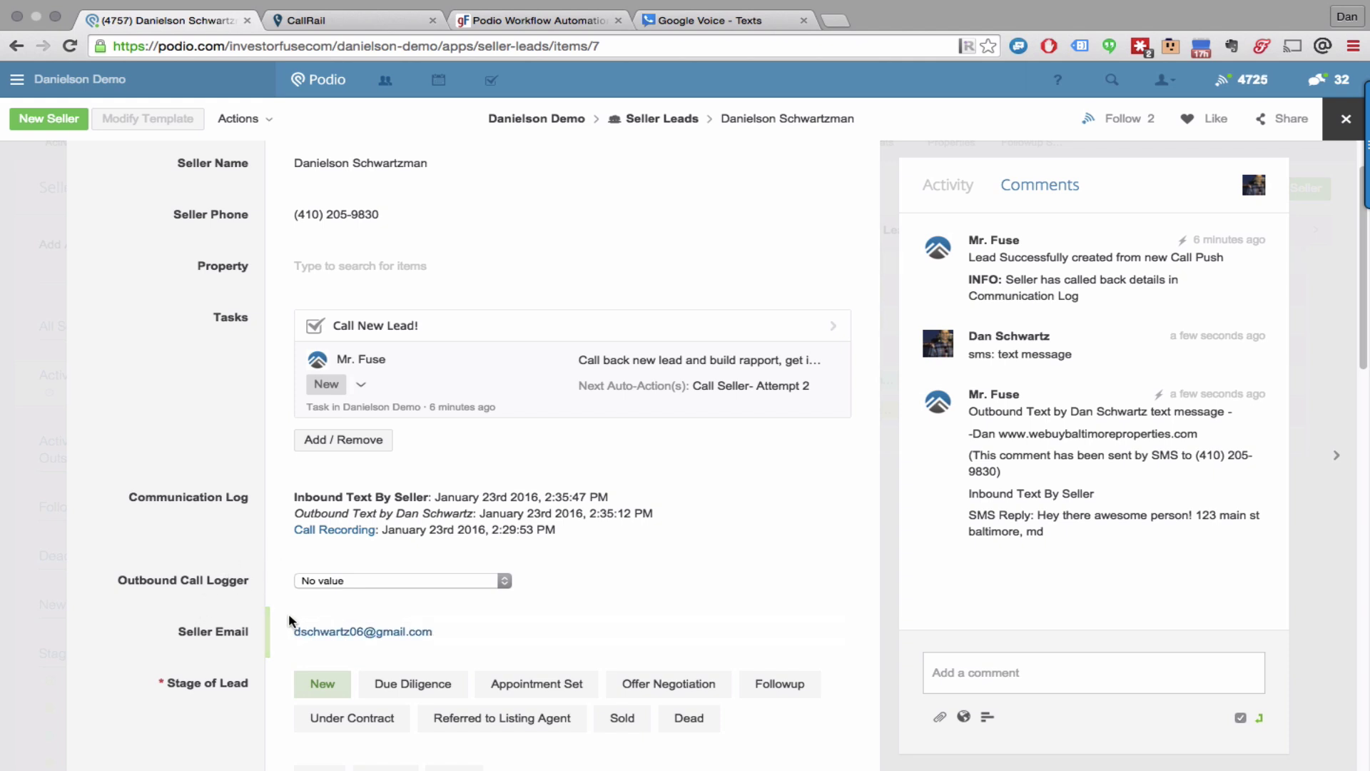
Step: Post the comment 'email: this is awesommmme' on the lead
left_click(966, 674)
type("email:")
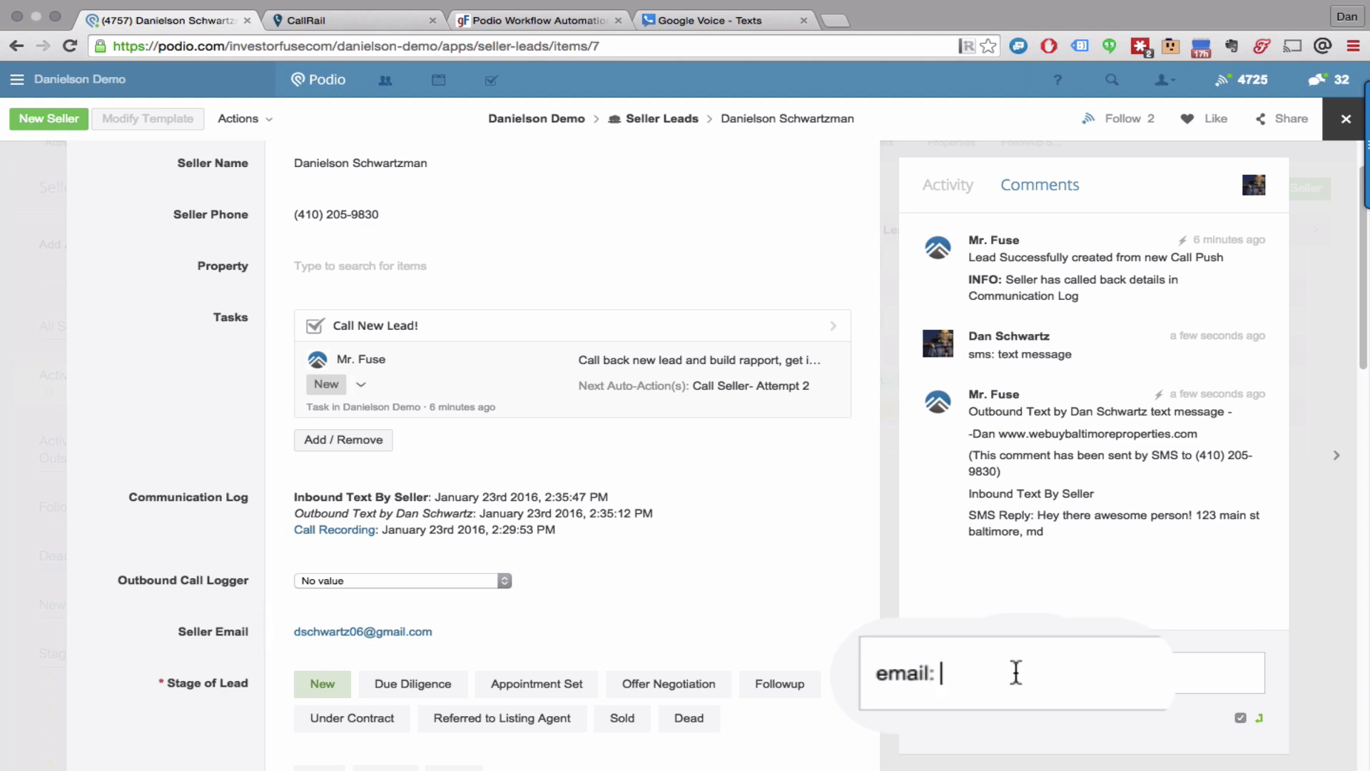
type(" this is awesommmme")
key("Return")
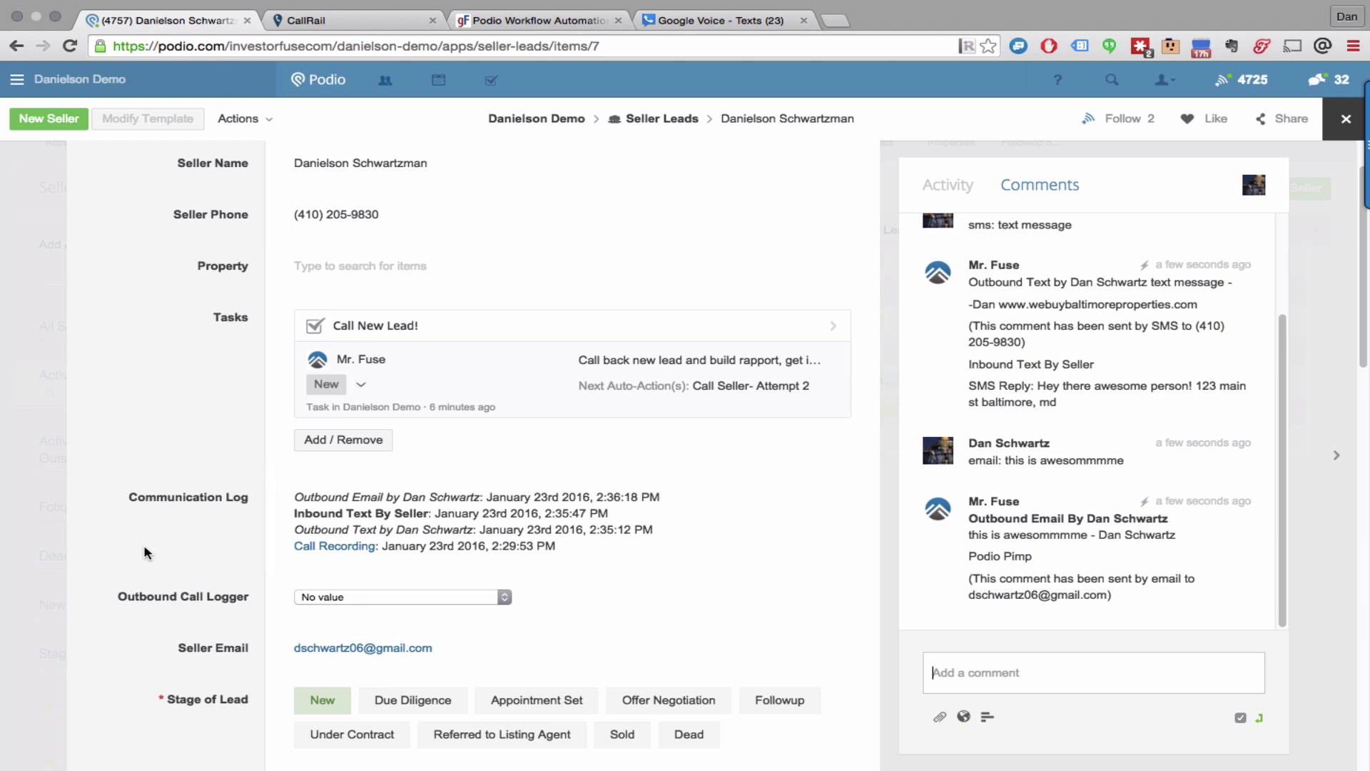
Step: Find the seller's 'Bam!' reply and highlight the 2:37:02 PM Inbound Email By Seller entry
scroll(146, 553, "up", 2)
scroll(153, 545, "down", 2)
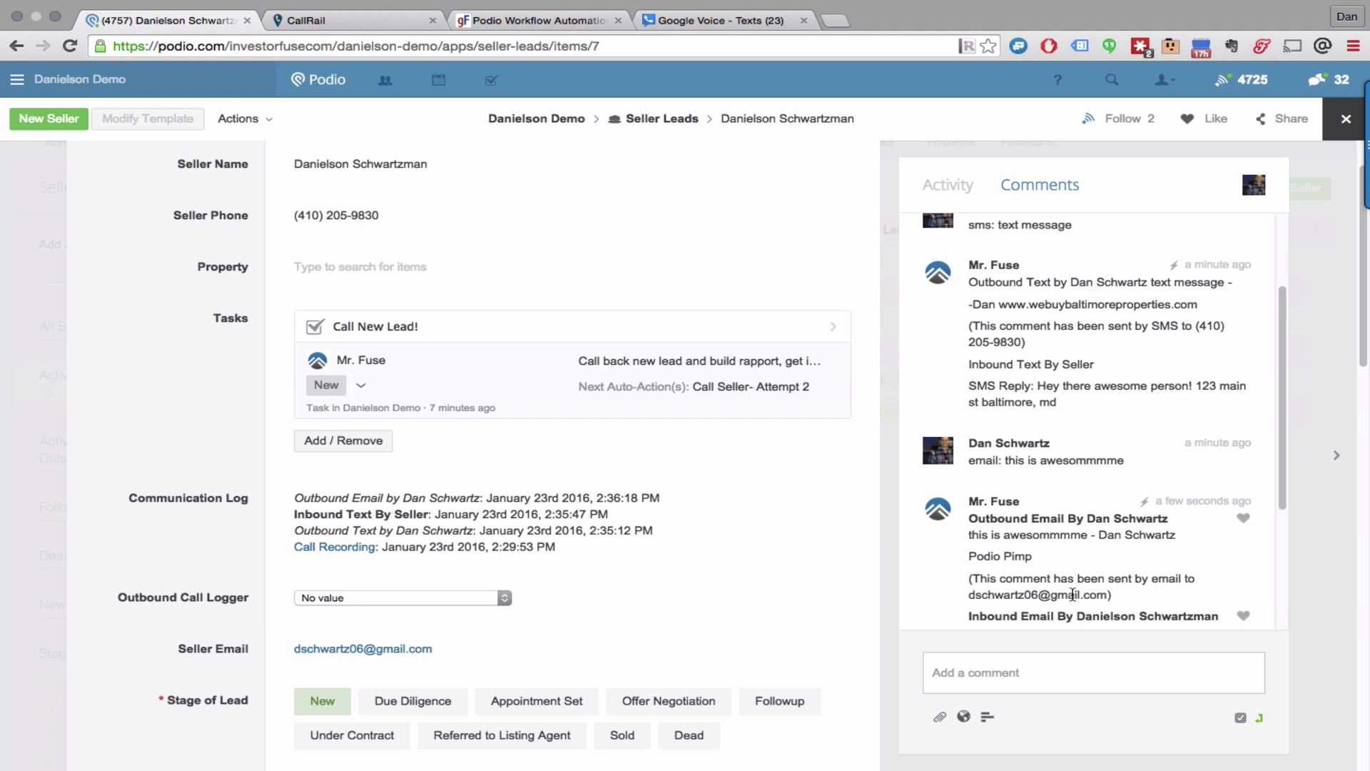
scroll(1056, 556, "down", 4)
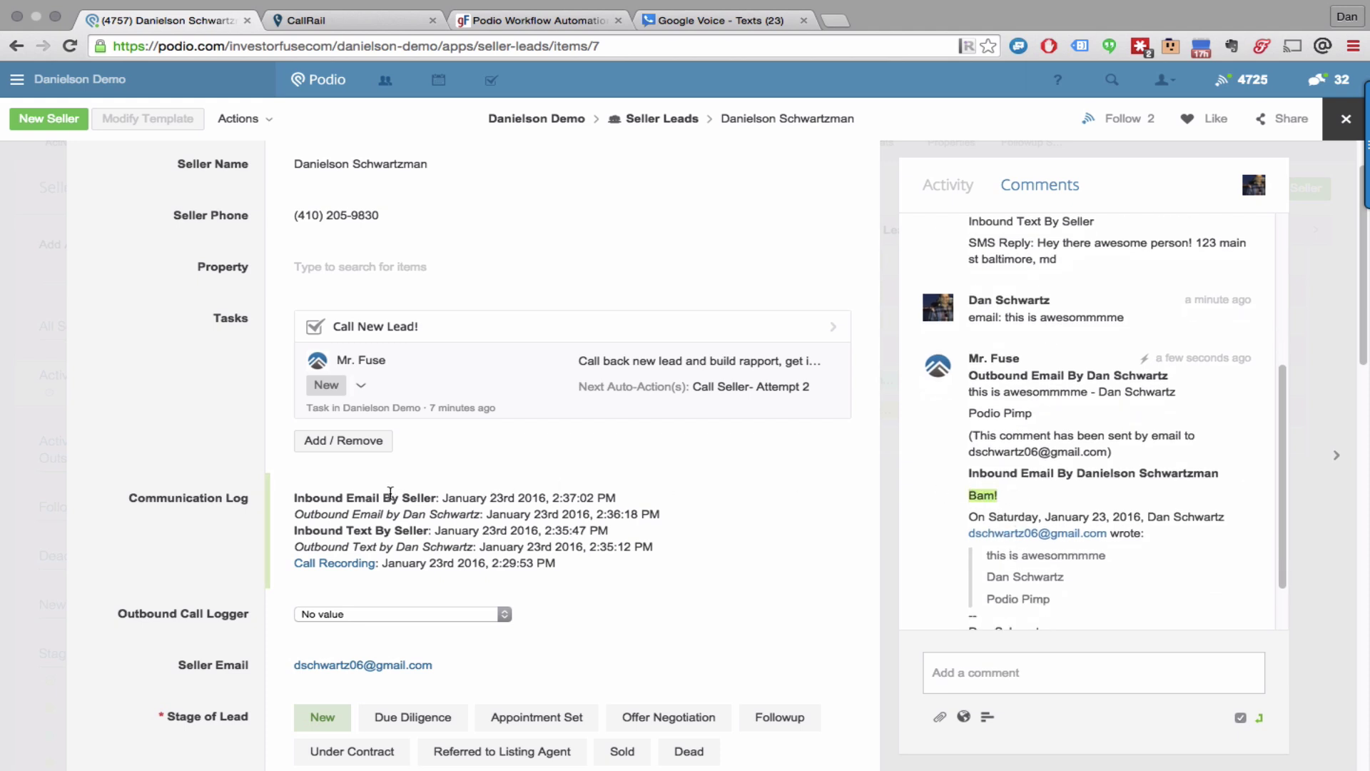
left_click_drag(294, 497, 475, 514)
left_click(474, 513)
scroll(214, 385, "up", 1)
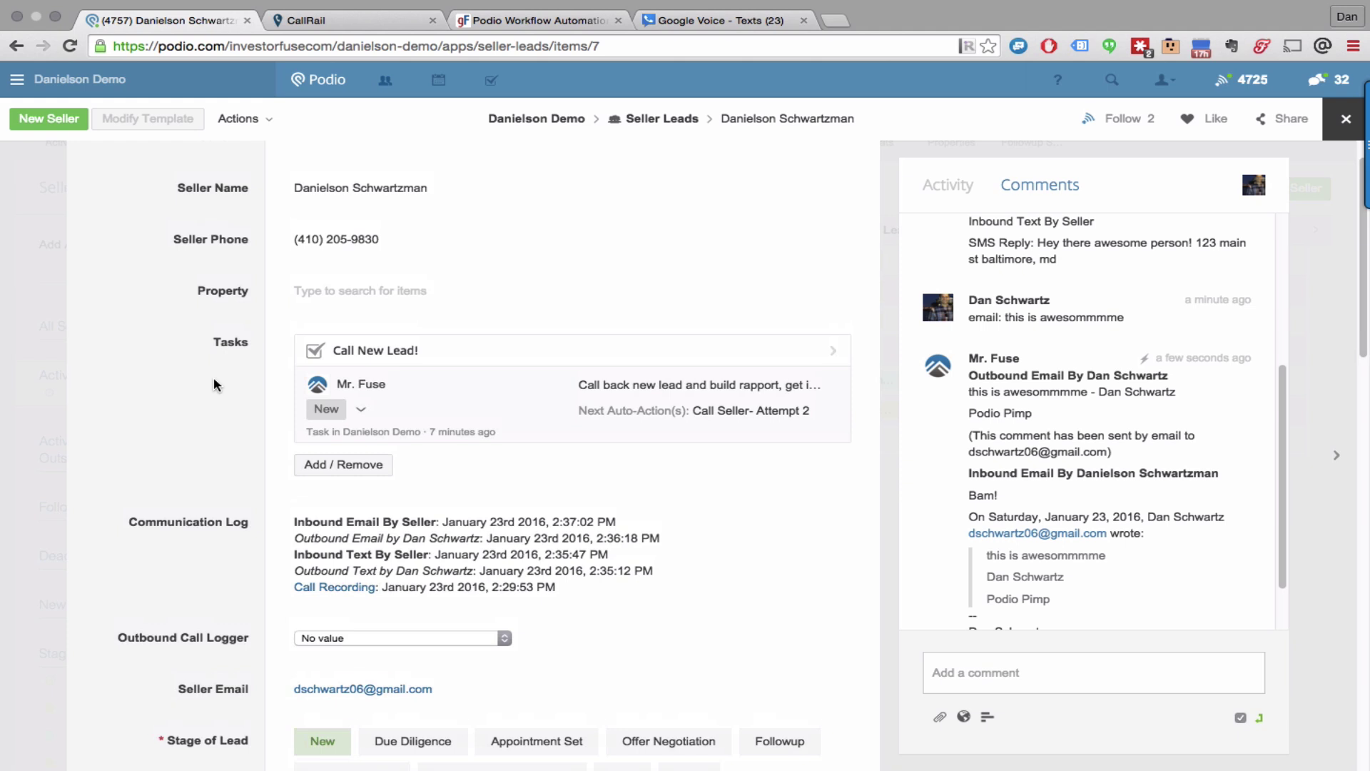
scroll(214, 384, "down", 1)
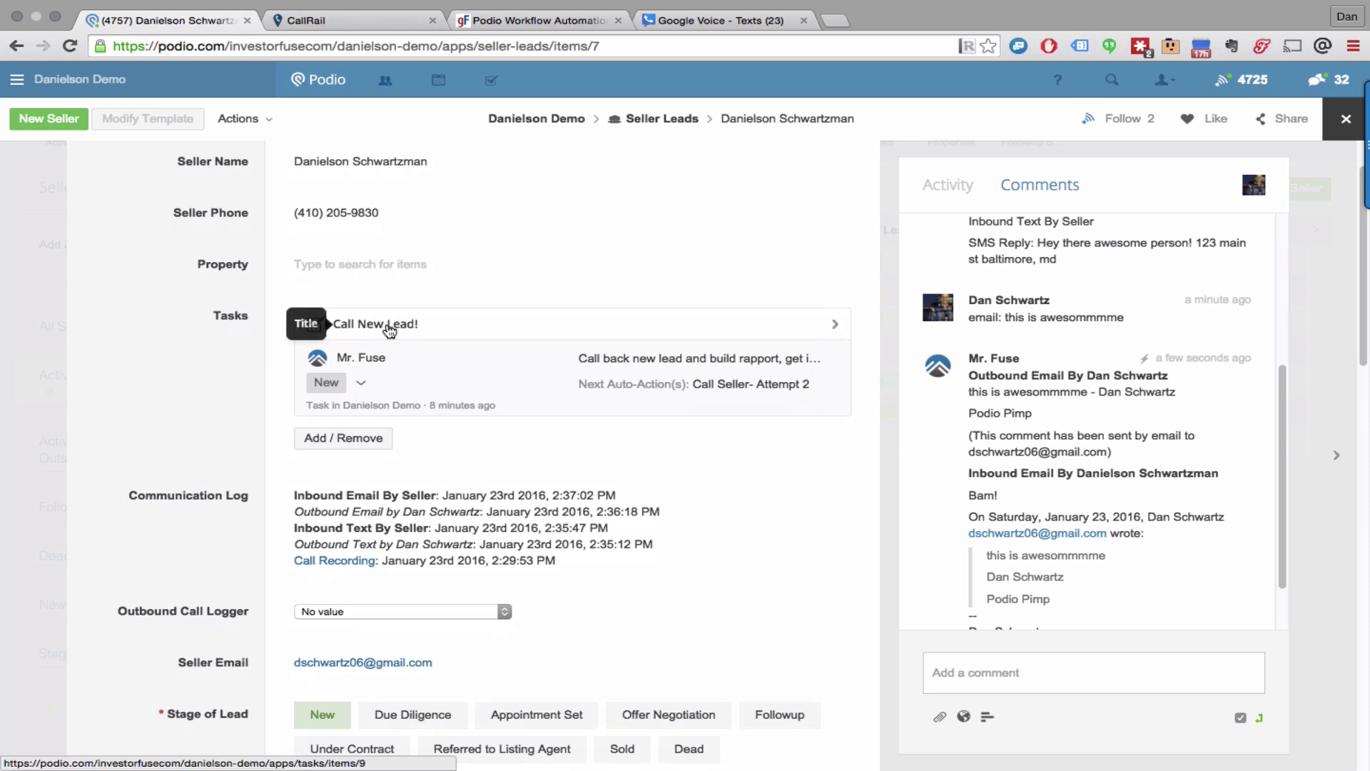
Step: Set Call New Lead! to 'Complete. Trigger Next Auto-Action(s)' and highlight the new Outbound Call entry
left_click(361, 384)
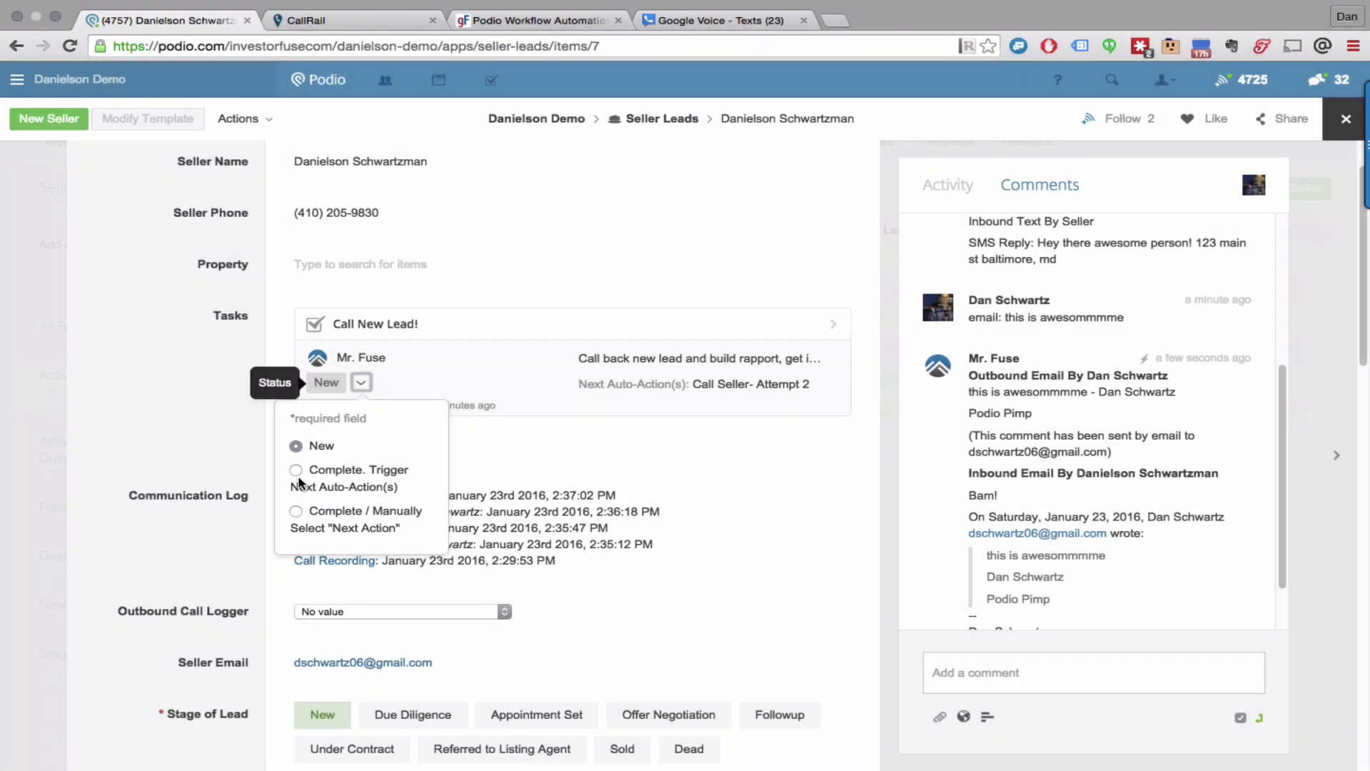
left_click(299, 483)
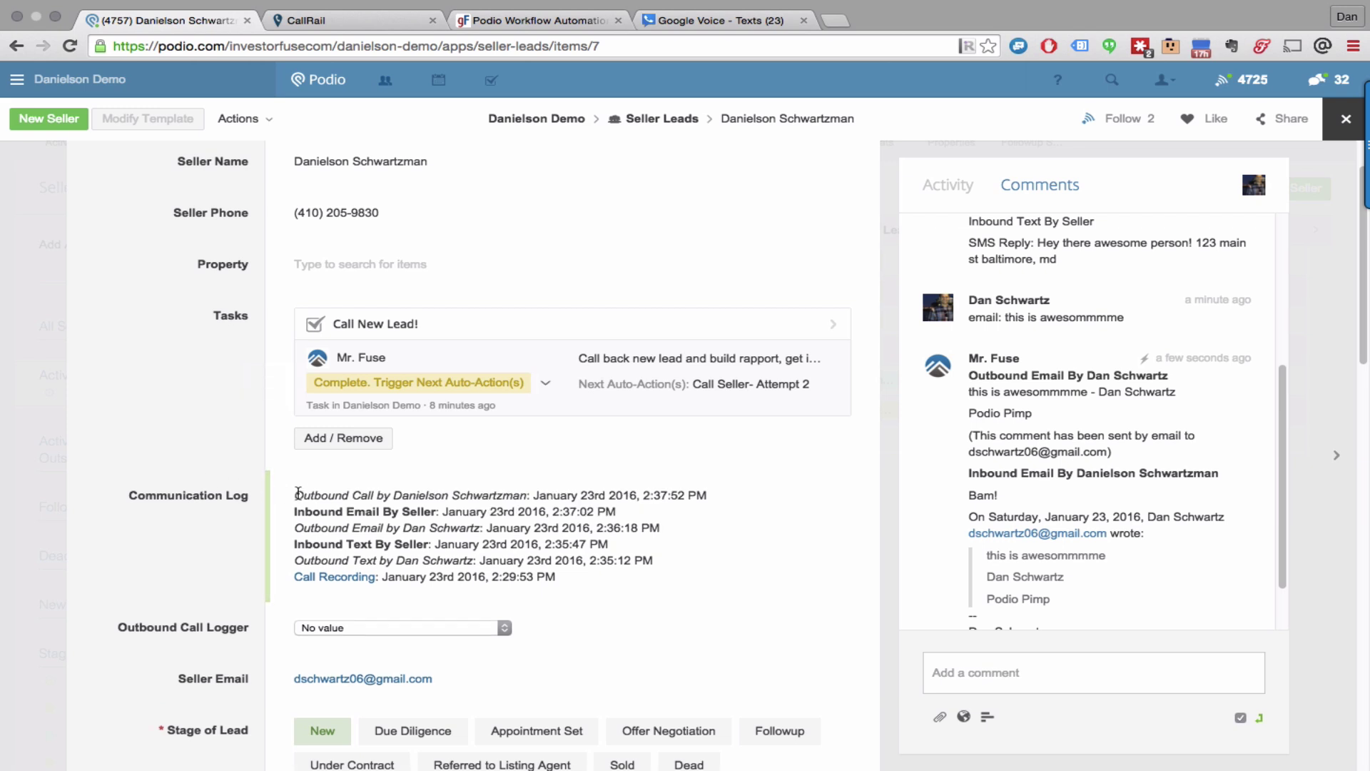
left_click_drag(294, 495, 407, 494)
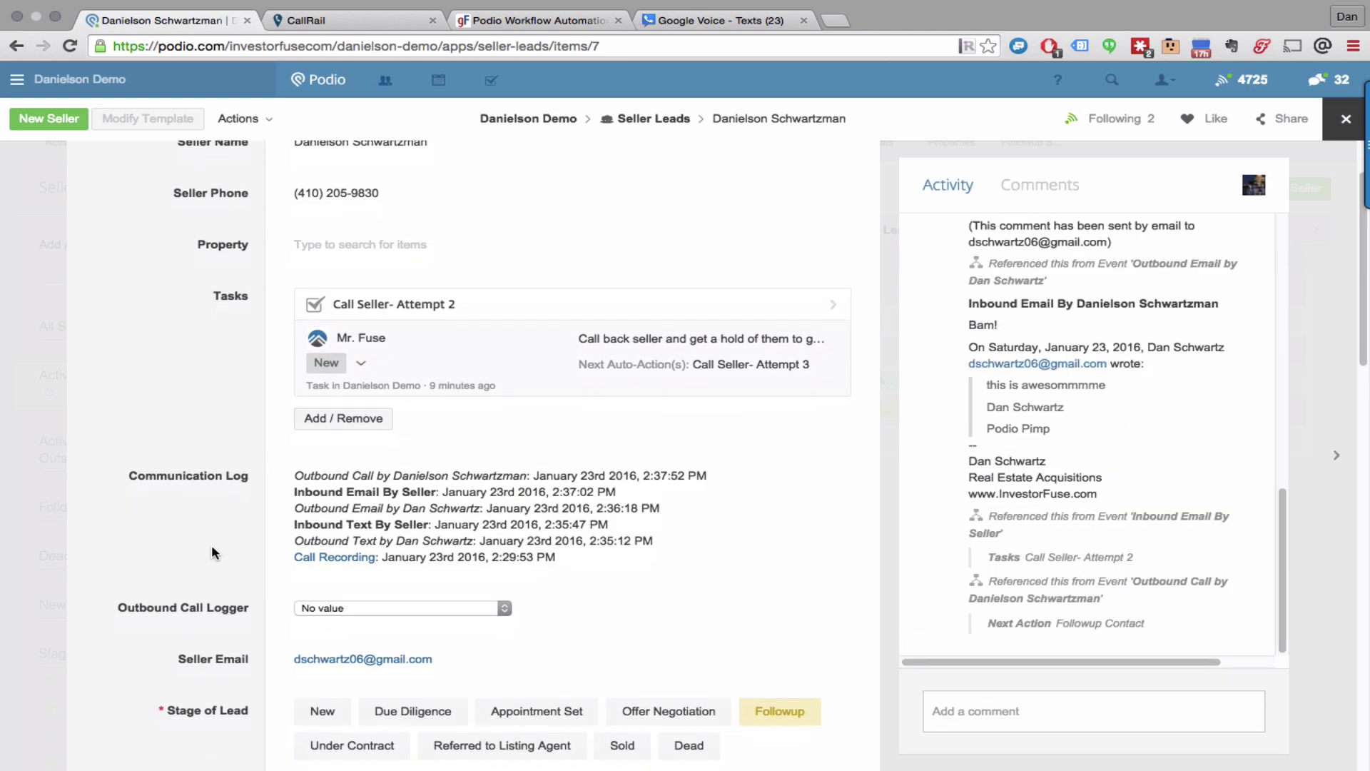
Step: Set the Outbound Call Logger to 'Outgoing Call- Bad Number/No Answer'
left_click(319, 608)
left_click(340, 634)
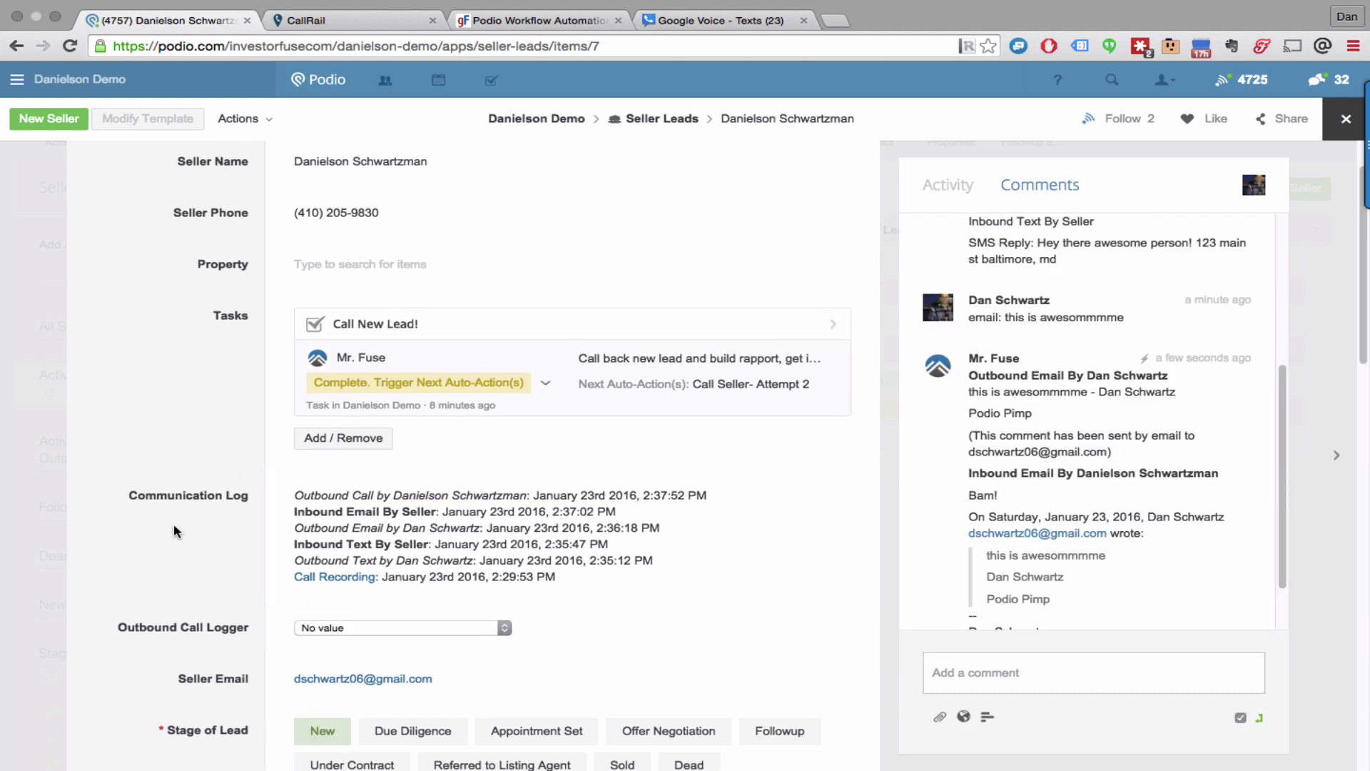
scroll(174, 526, "down", 1)
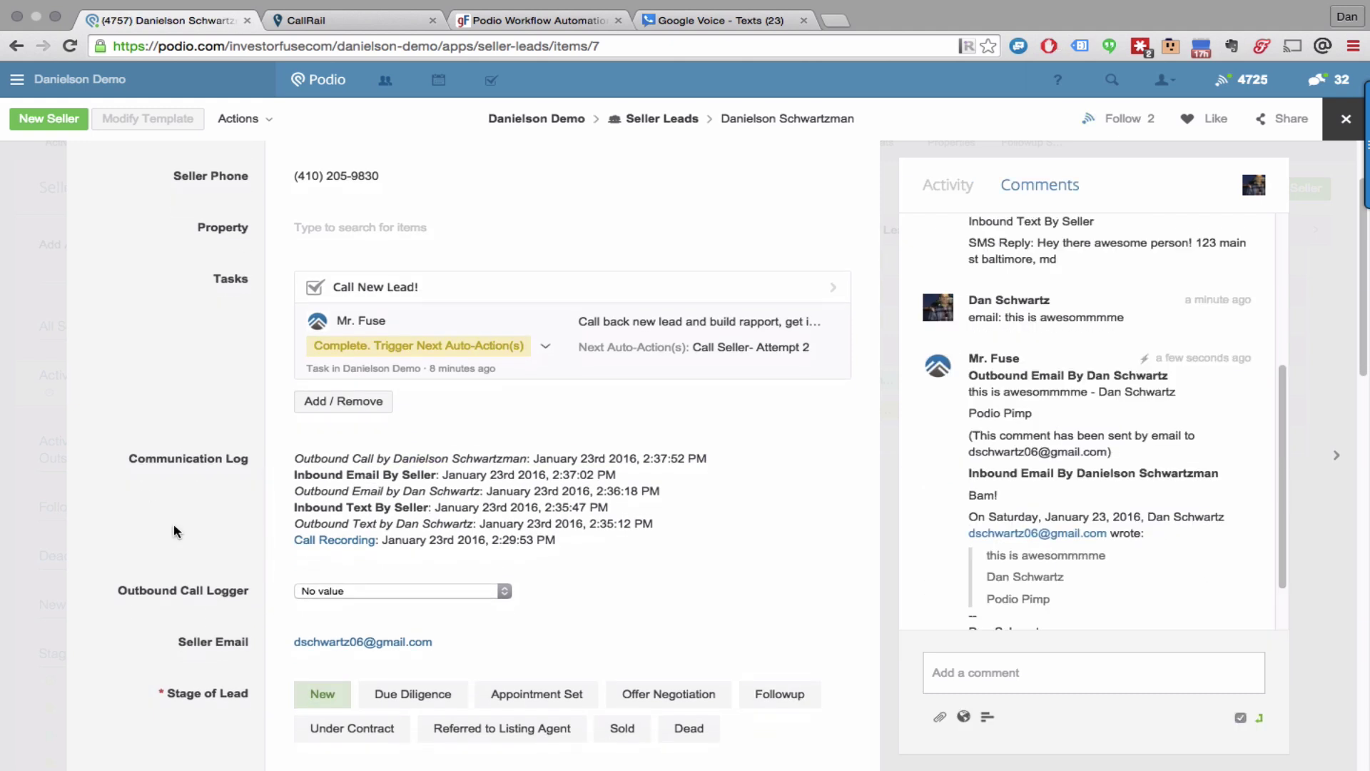